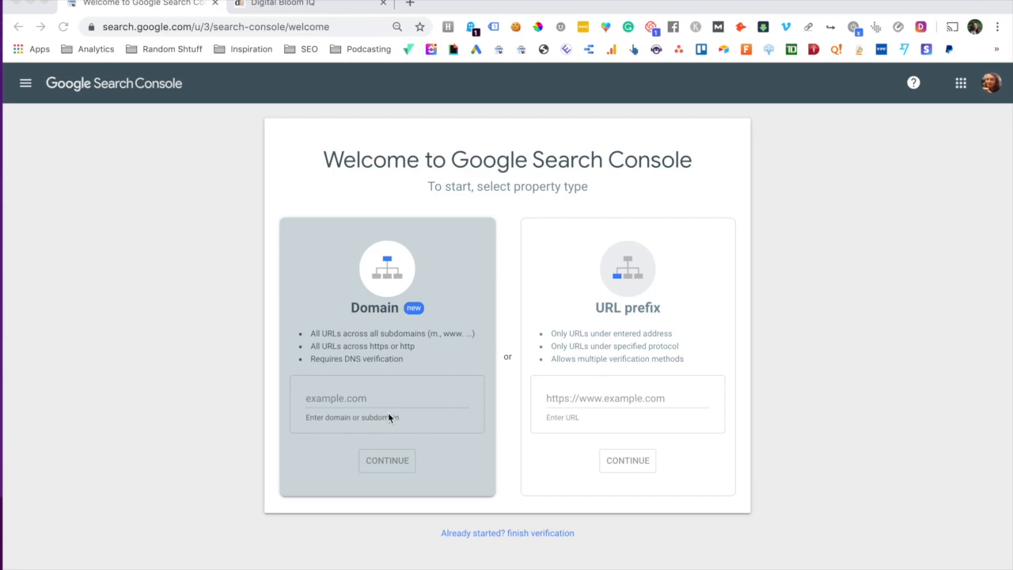
left_click(589, 363)
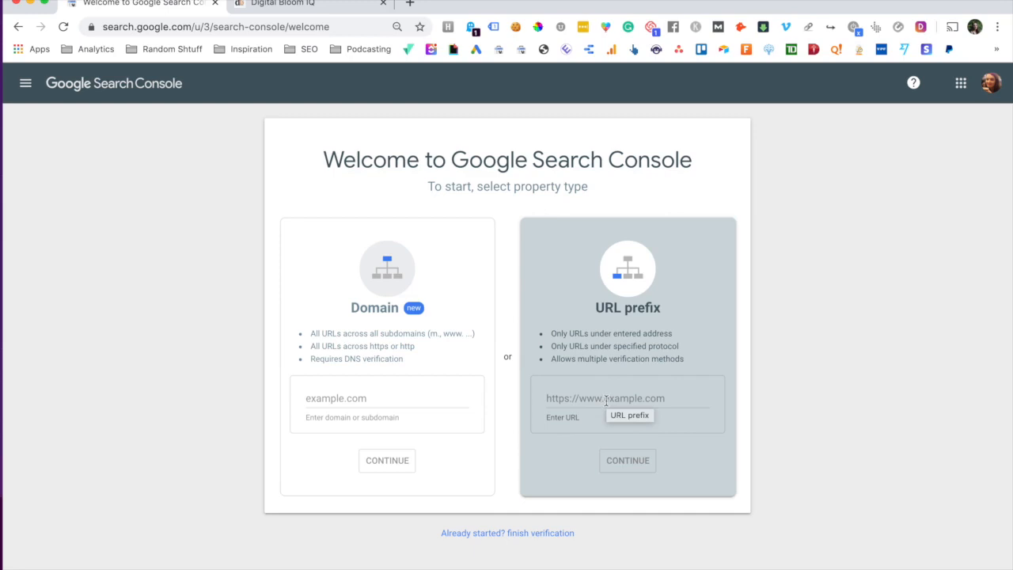
left_click(486, 337)
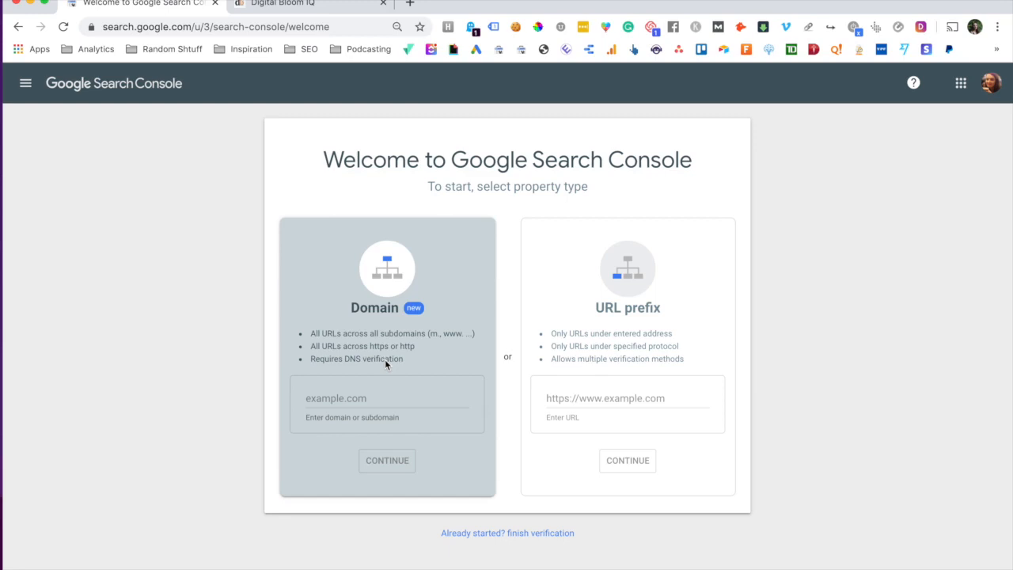
left_click(645, 328)
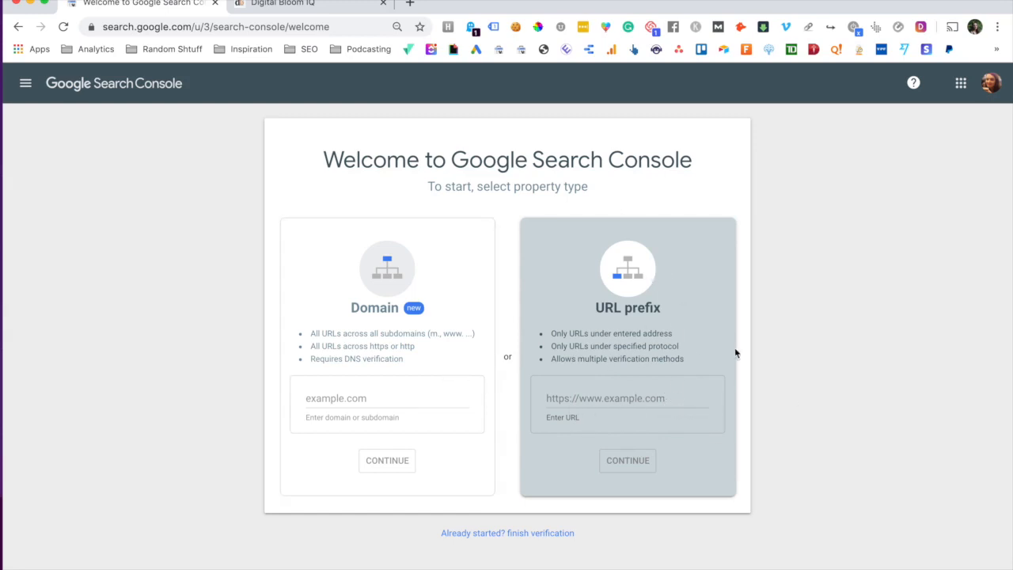
left_click(453, 431)
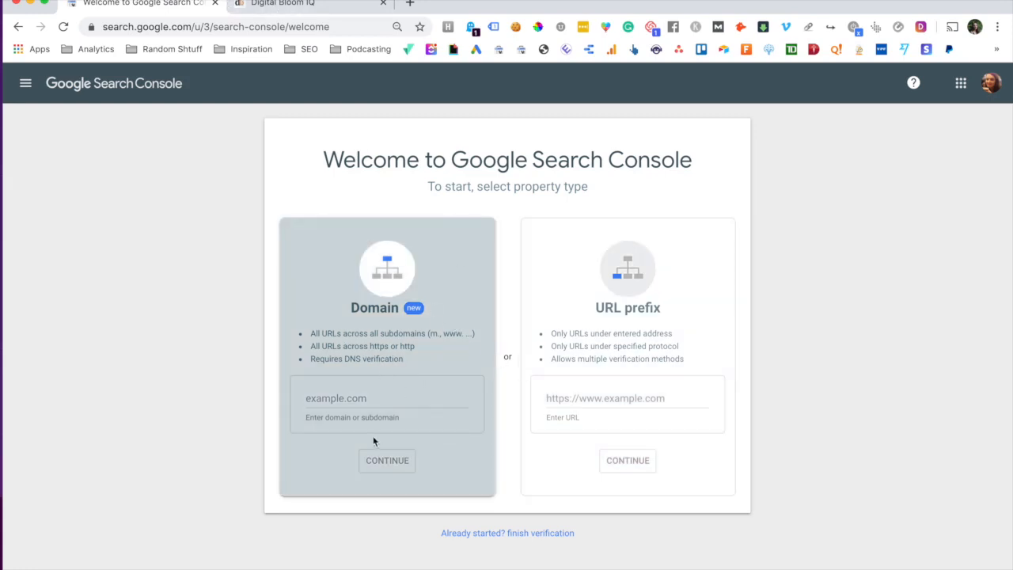
- Add digitalbloomiq.com as a Domain property, then switch to the Squarespace site tab
left_click(349, 403)
type("gital")
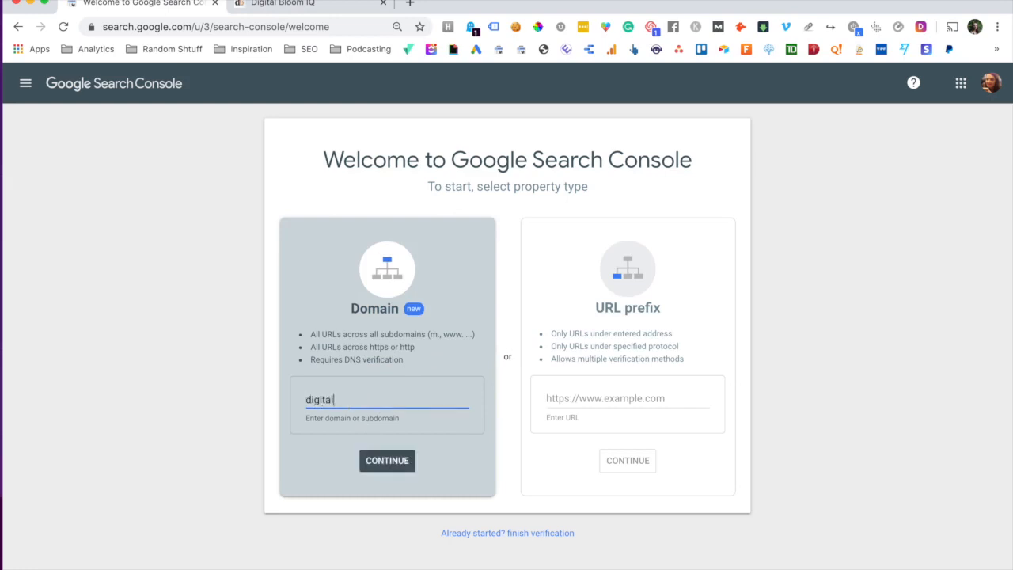
type("bloomiq.com")
left_click(389, 461)
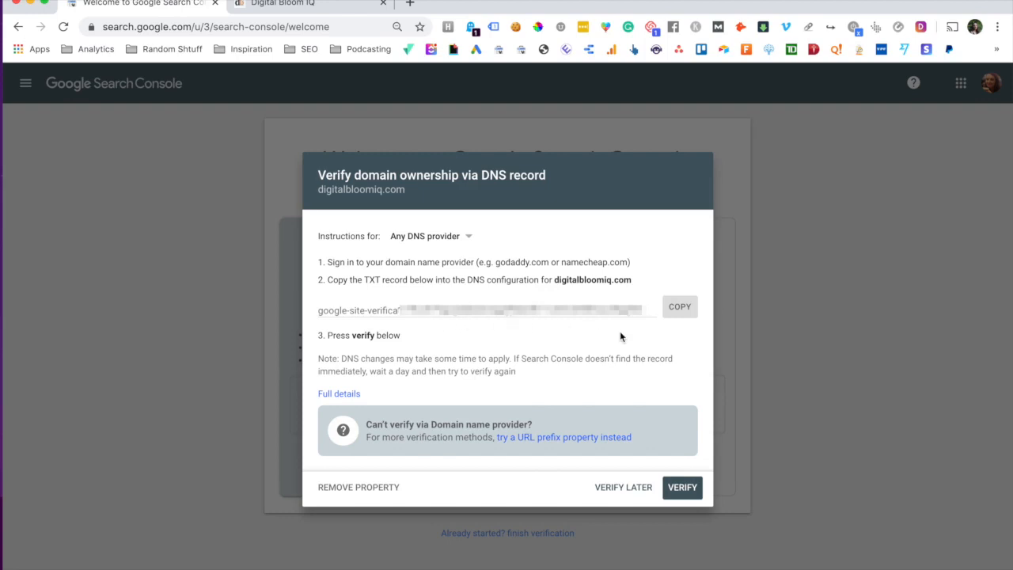
left_click(307, 11)
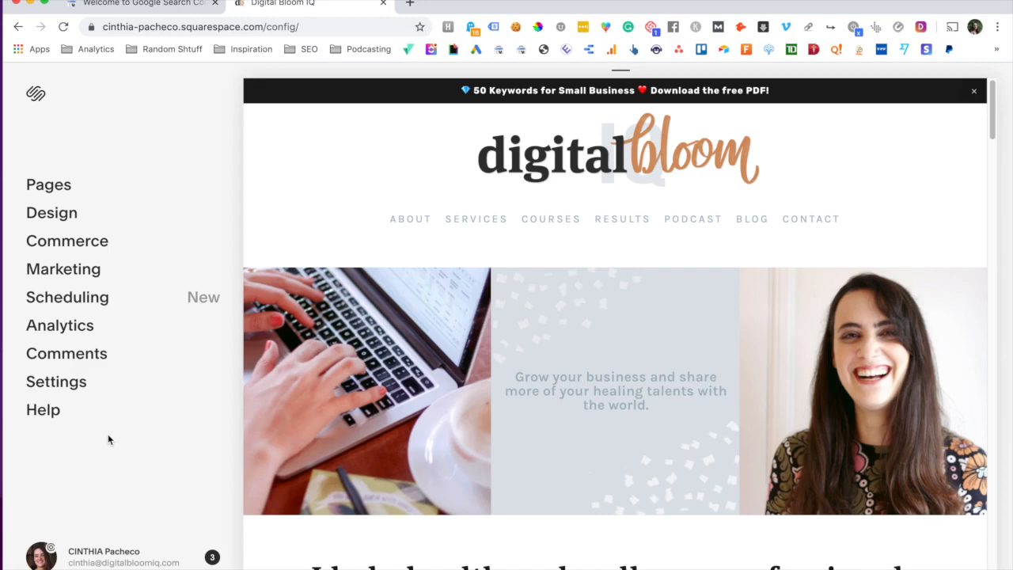
- Open the DNS records for digitalbloomiq.com in Squarespace's domain settings
left_click(88, 391)
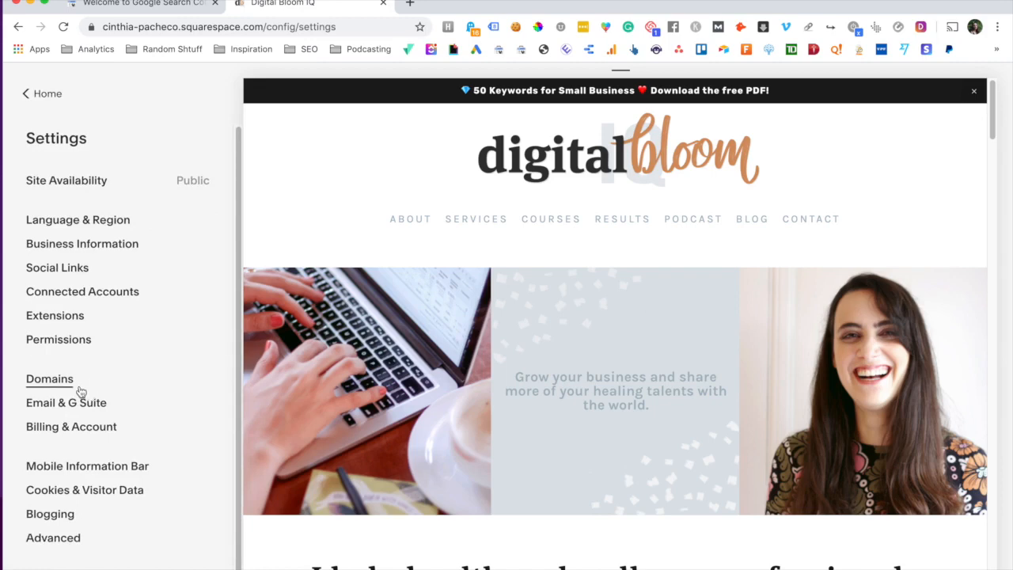
left_click(53, 380)
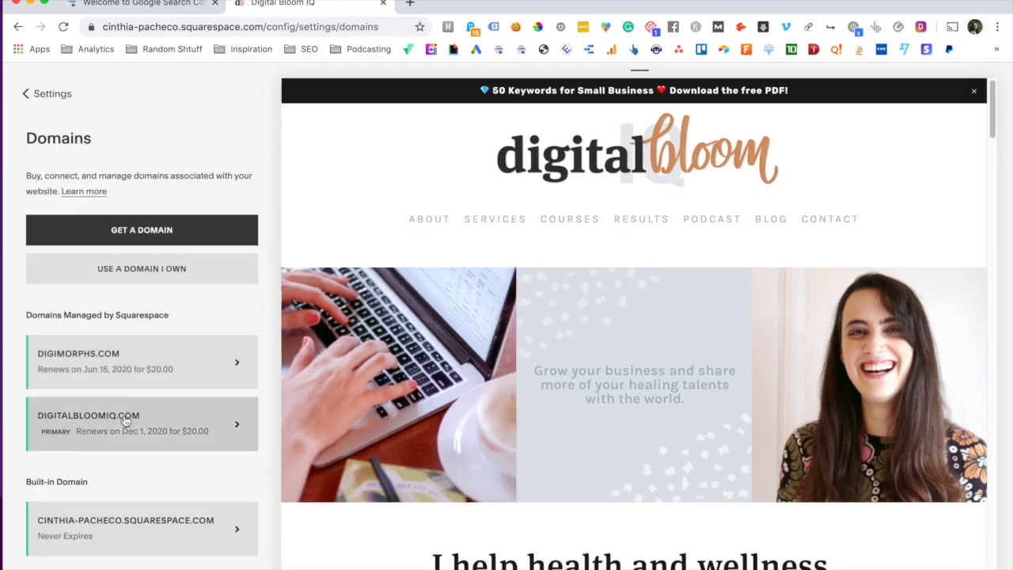
left_click(135, 377)
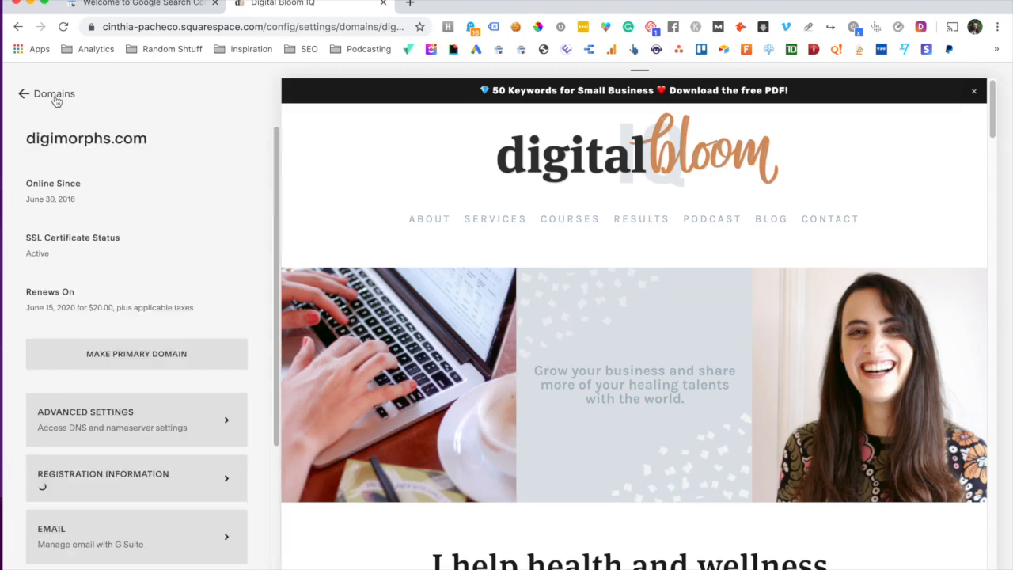
left_click(56, 97)
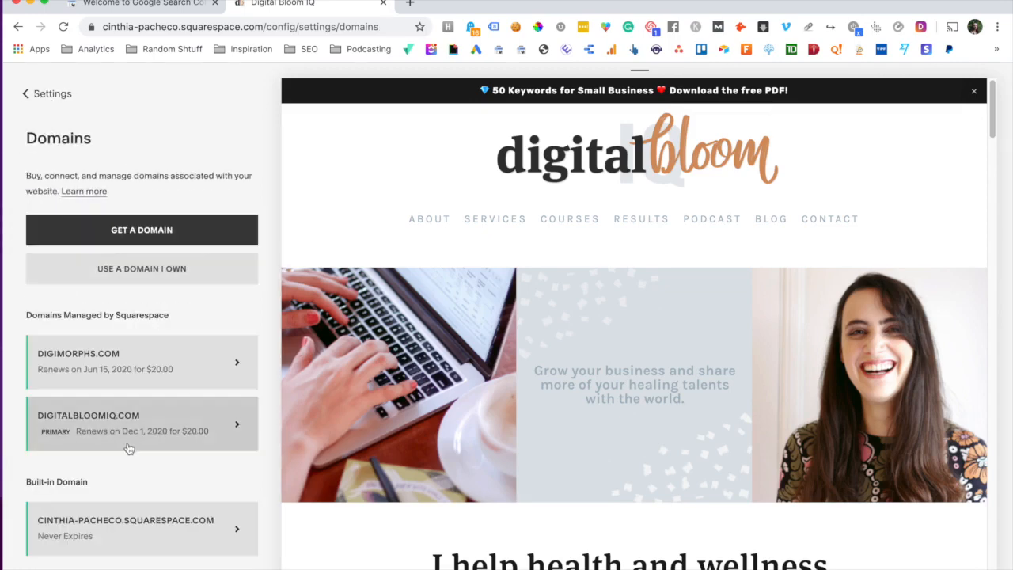
left_click(130, 442)
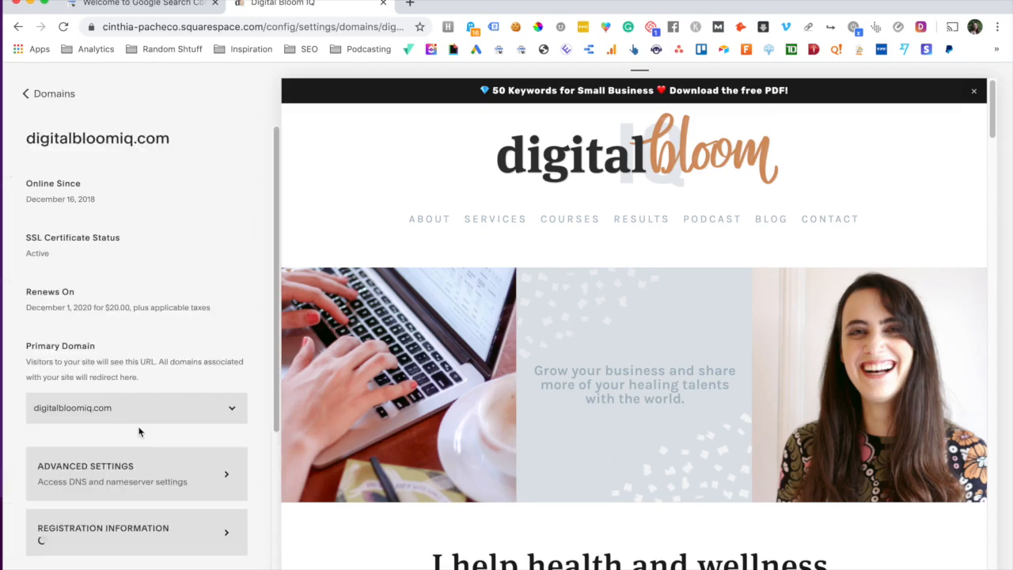
scroll(144, 427, "down", 5)
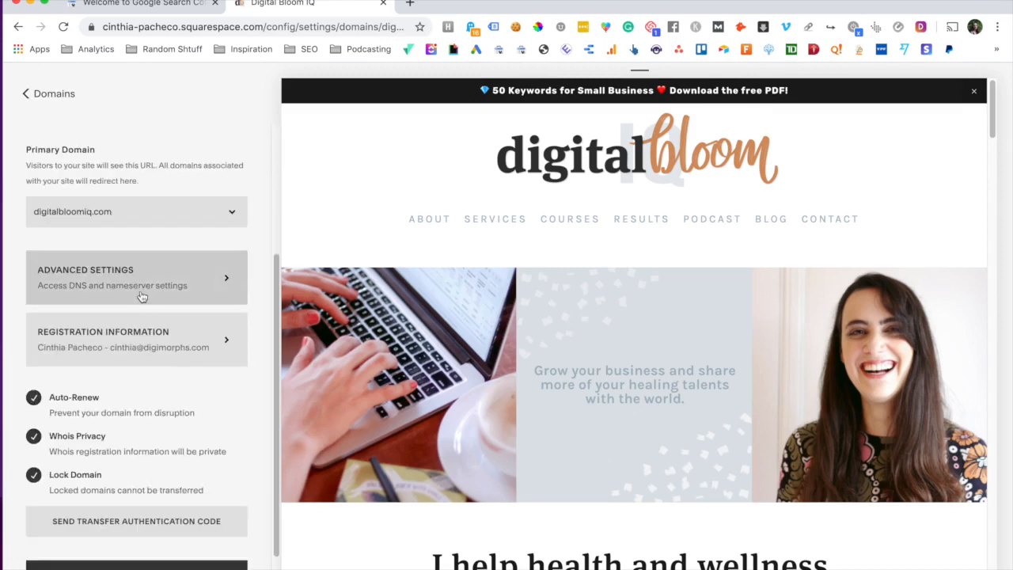
left_click(142, 297)
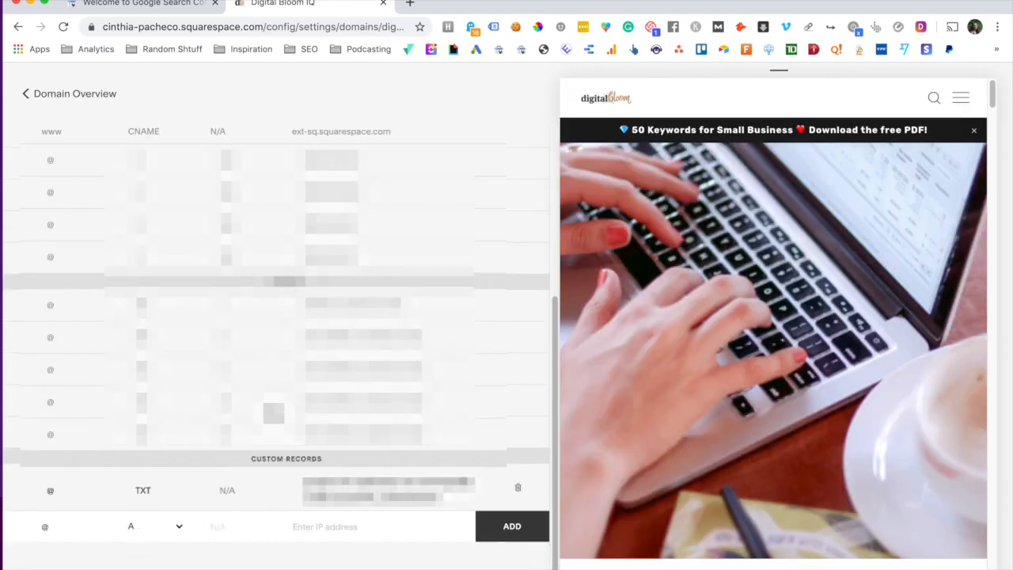
- Set the new custom DNS record type to TXT, then return to Search Console's verification dialog
left_click(181, 537)
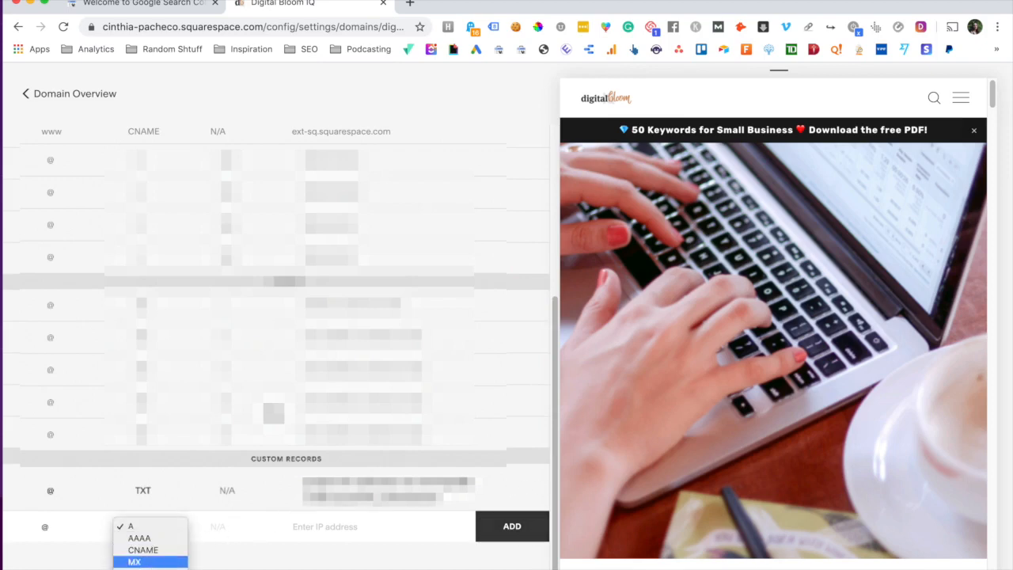
left_click(149, 566)
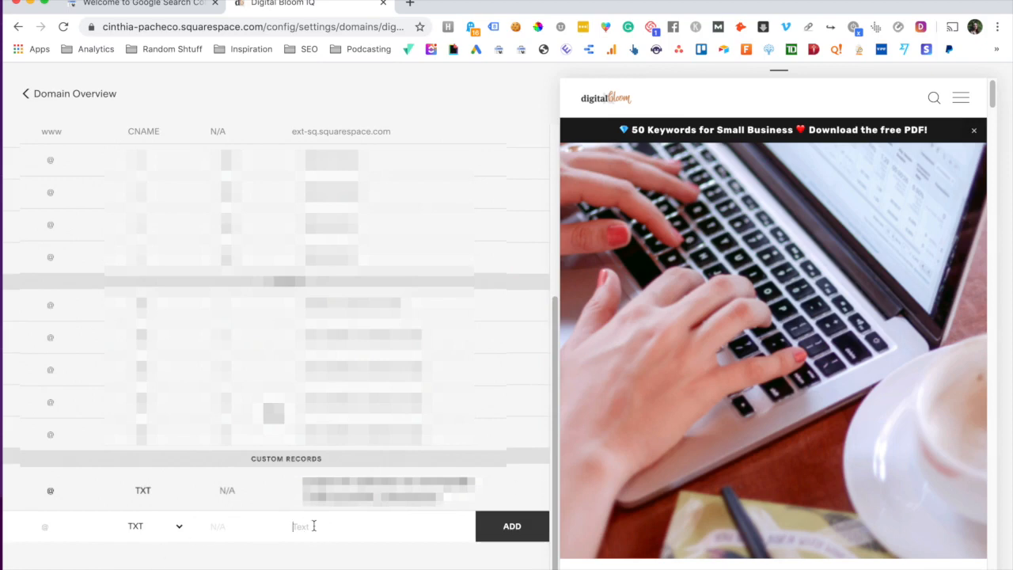
left_click(173, 7)
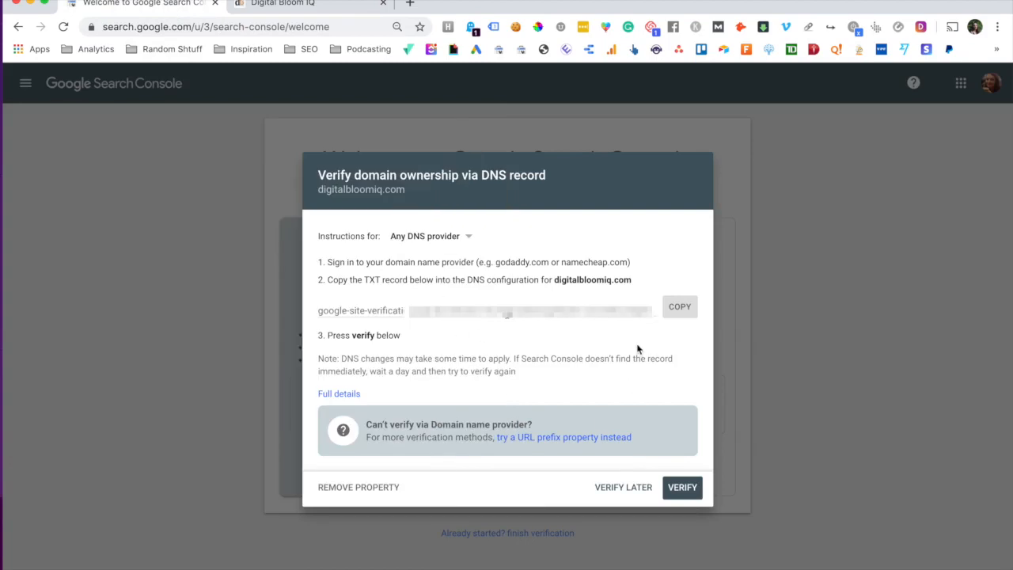
left_click(273, 5)
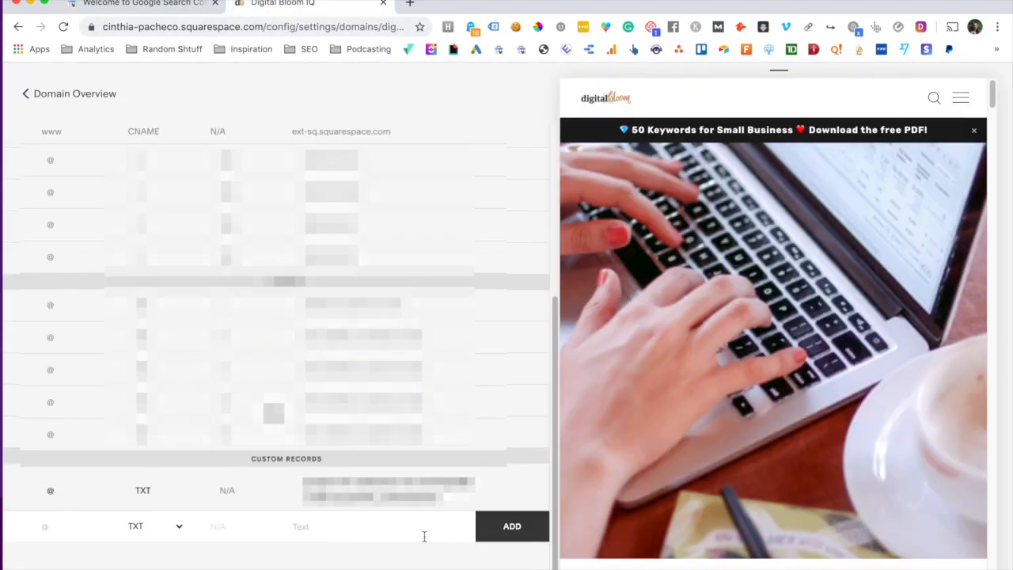
scroll(537, 487, "up", 4)
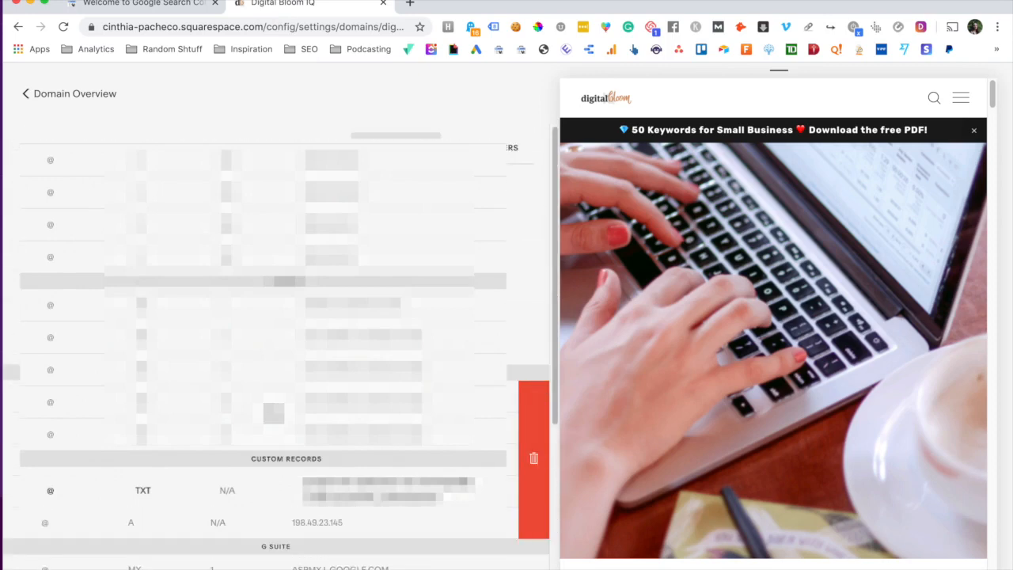
left_click(161, 7)
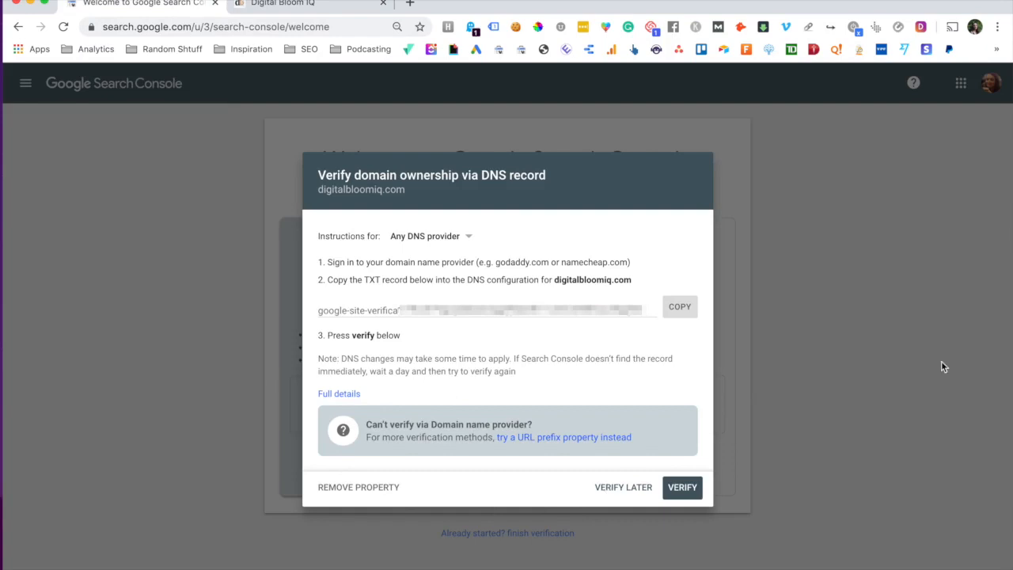
left_click(356, 491)
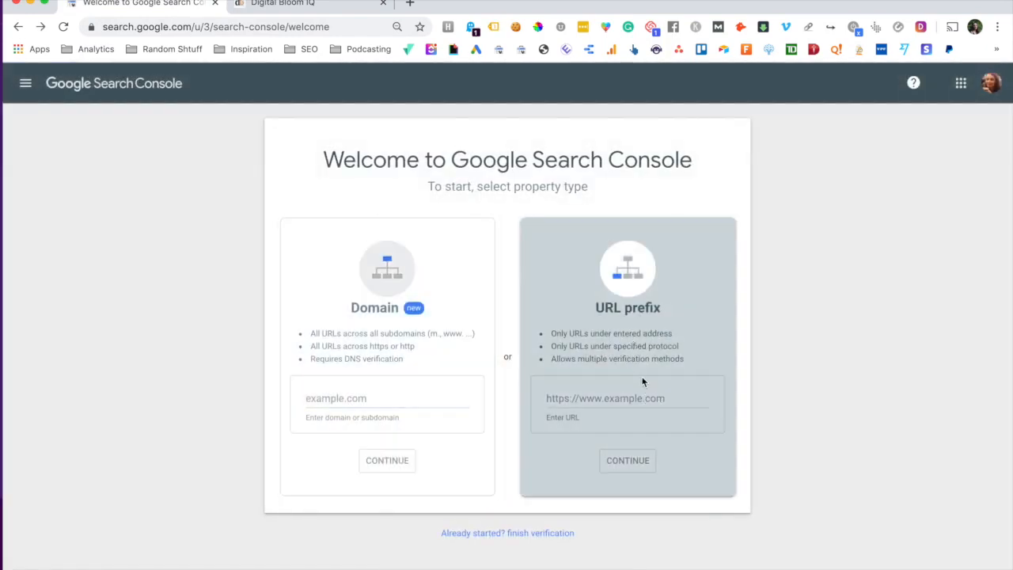
left_click(632, 398)
type("https")
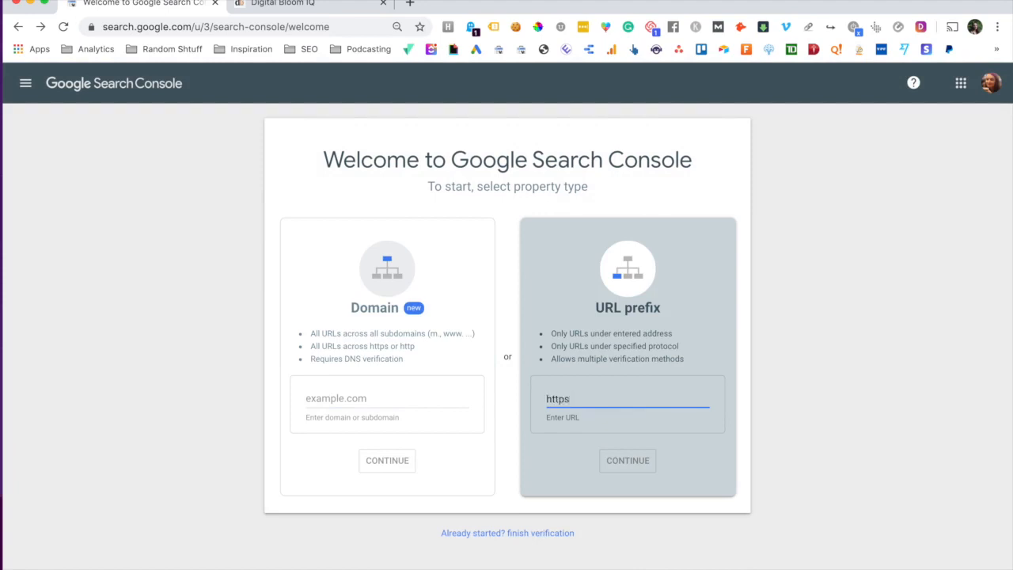
type("://www.")
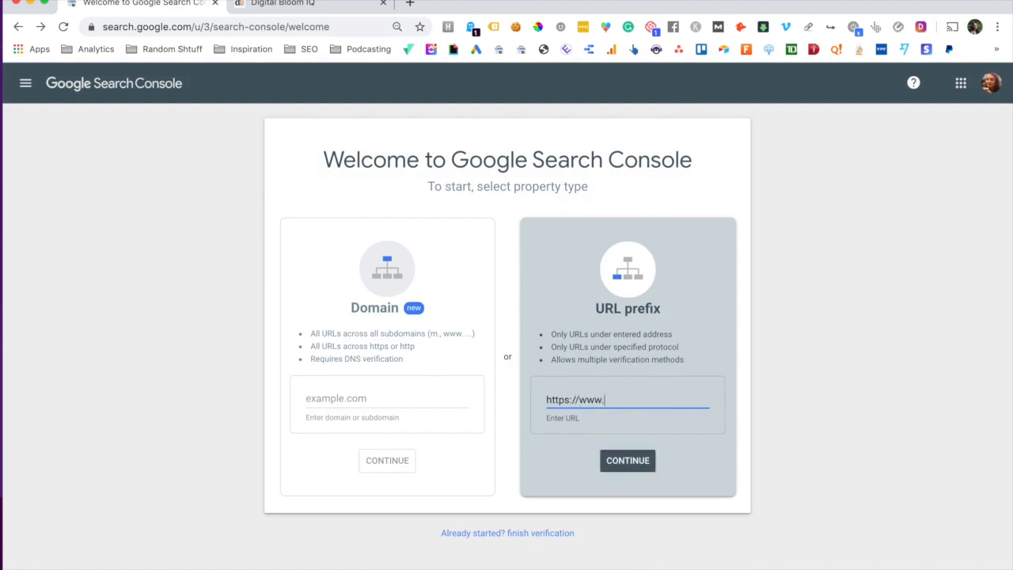
type("digitalbloomiq.com")
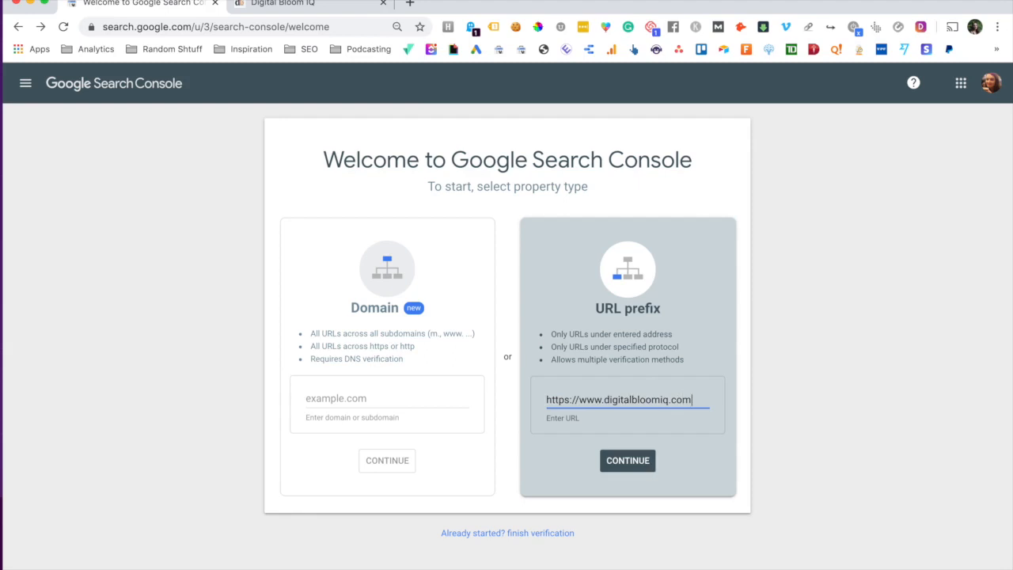
left_click(622, 465)
scroll(482, 333, "down", 1)
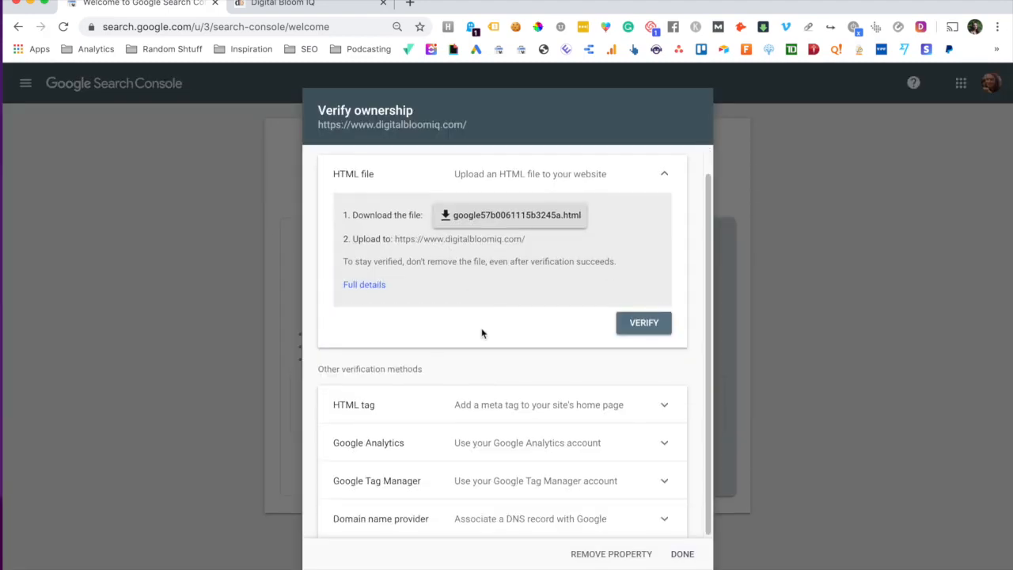
- Expand the HTML tag method under Other verification methods to reveal the google-site-verification meta tag
scroll(554, 465, "up", 1)
scroll(547, 459, "down", 1)
scroll(601, 451, "up", 1)
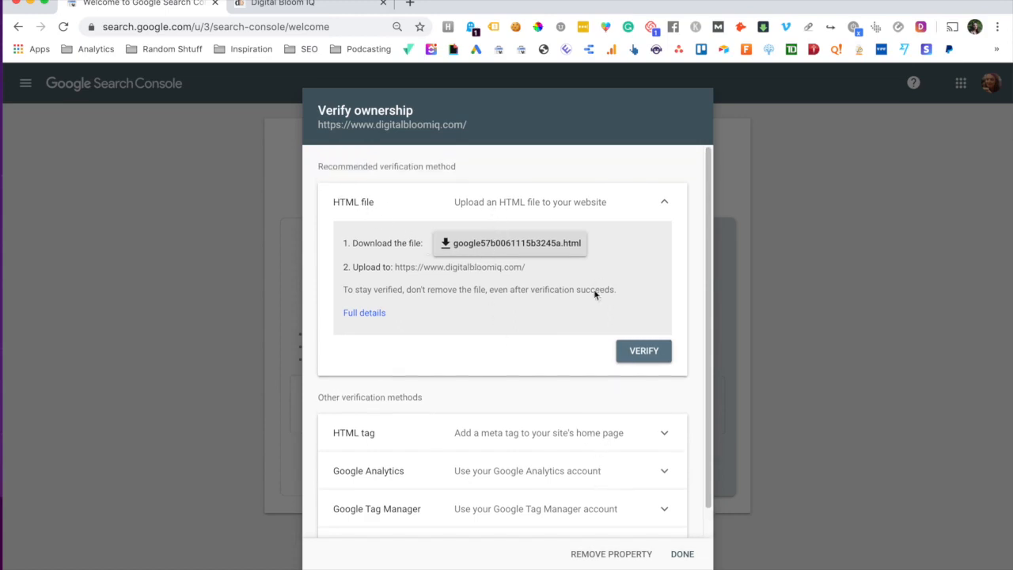
scroll(589, 325, "down", 1)
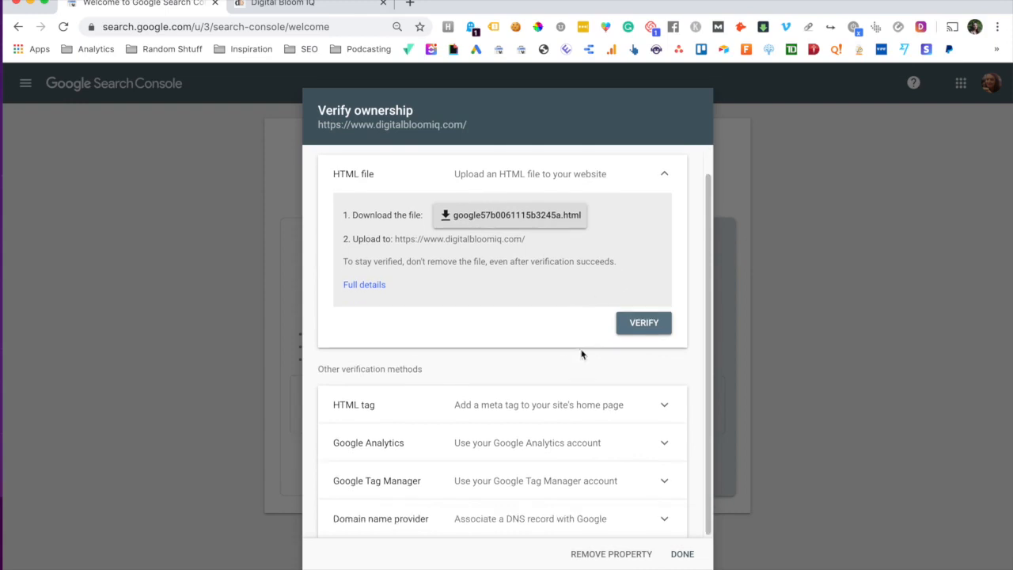
left_click(535, 402)
scroll(534, 366, "down", 5)
scroll(506, 333, "up", 1)
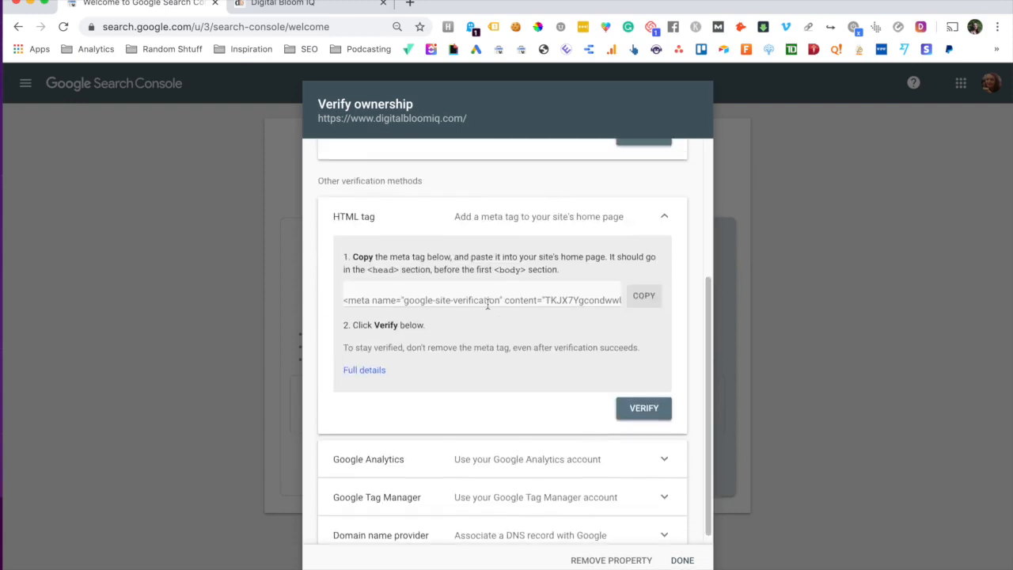
scroll(539, 293, "down", 1)
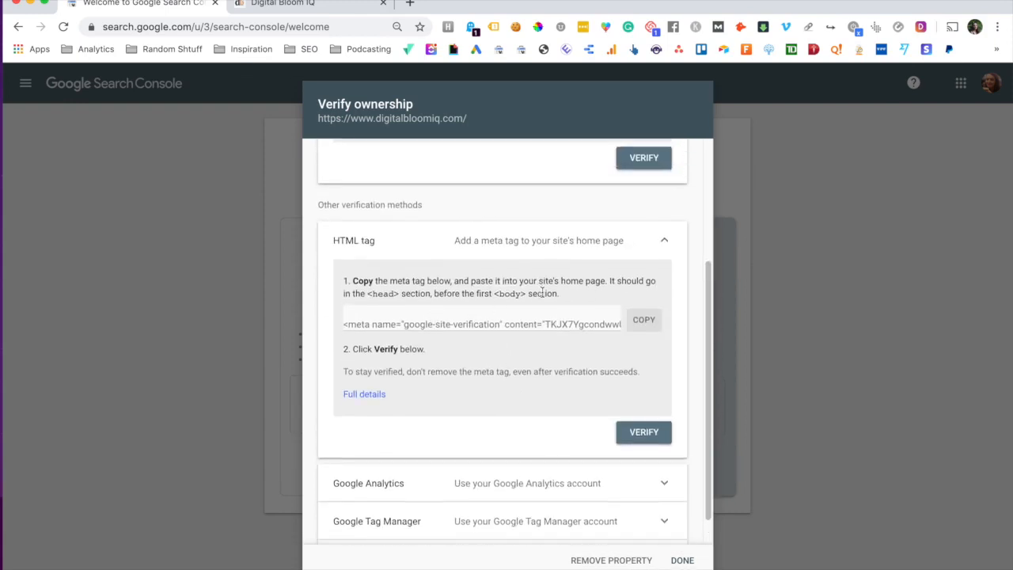
scroll(542, 291, "down", 1)
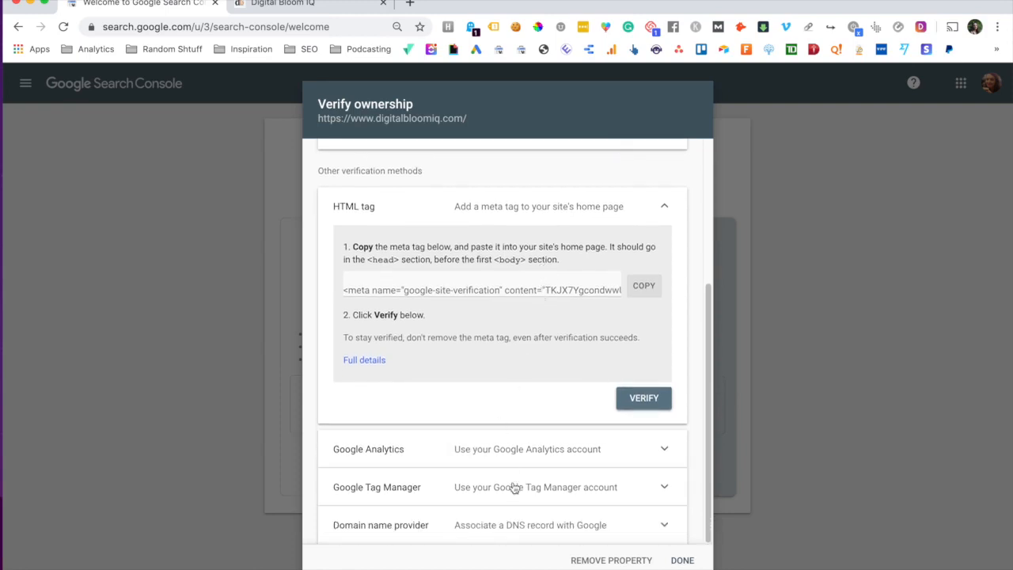
scroll(525, 358, "up", 2)
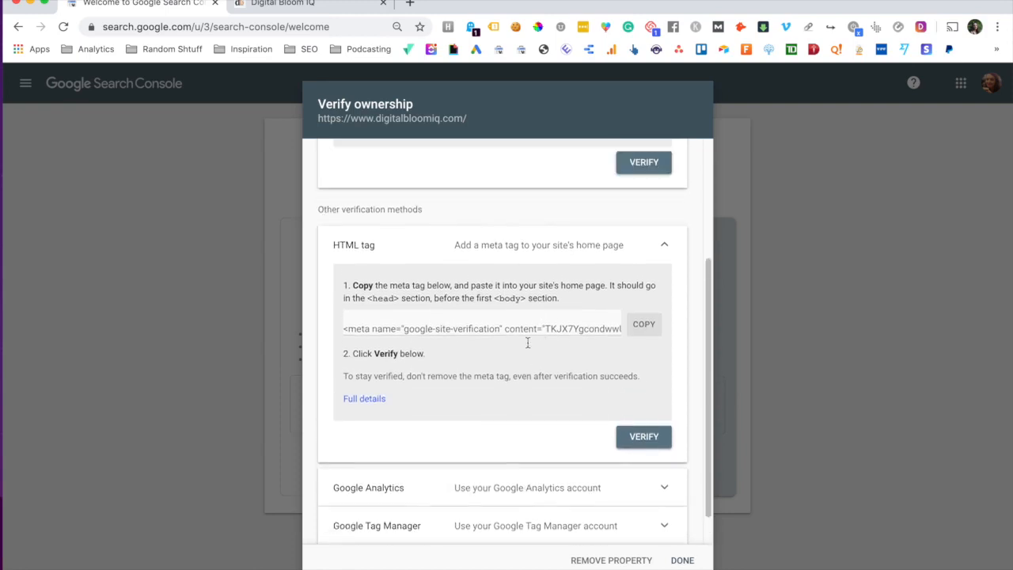
scroll(527, 341, "up", 3)
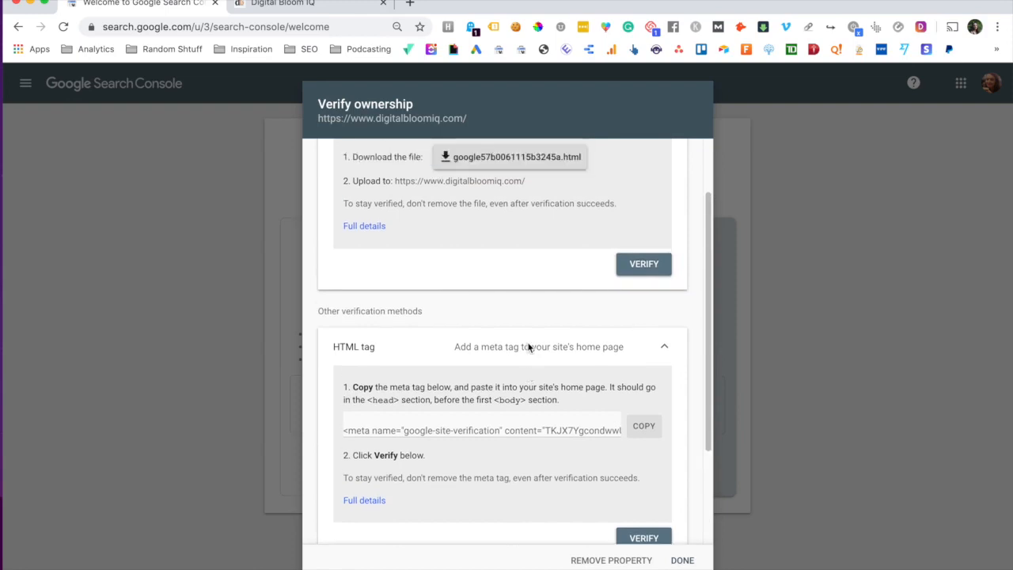
scroll(529, 348, "down", 1)
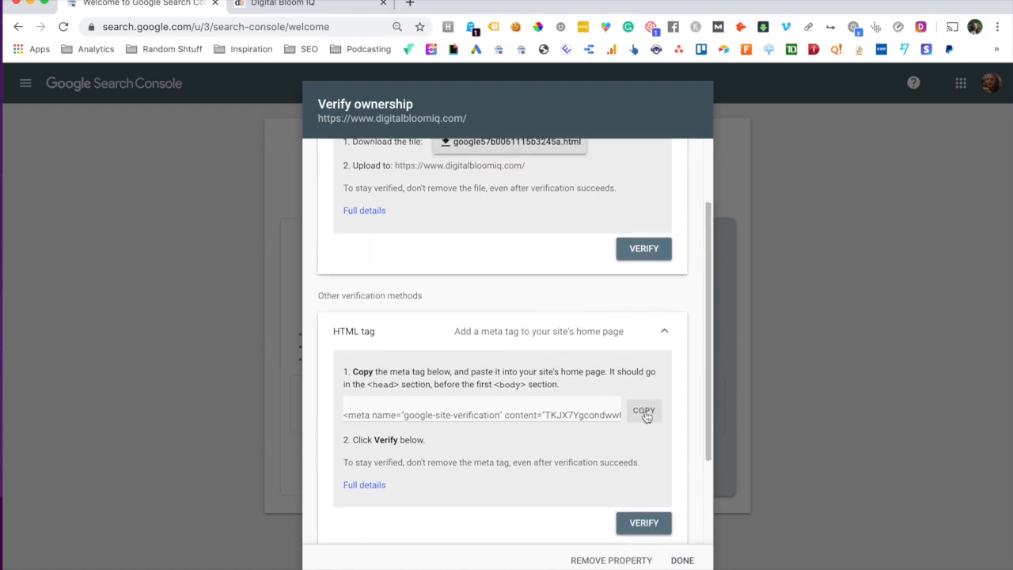
scroll(646, 417, "down", 2)
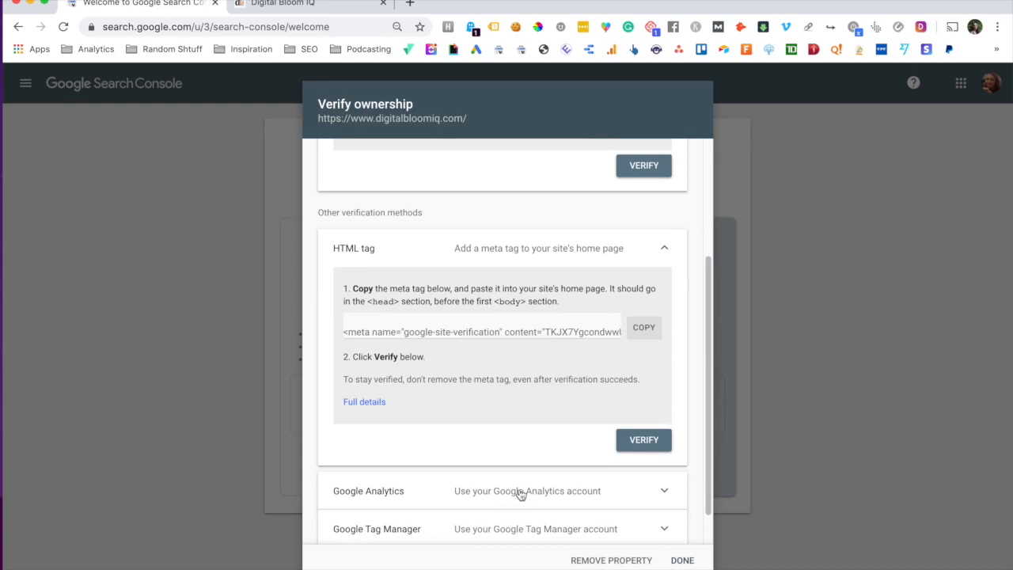
scroll(564, 419, "up", 1)
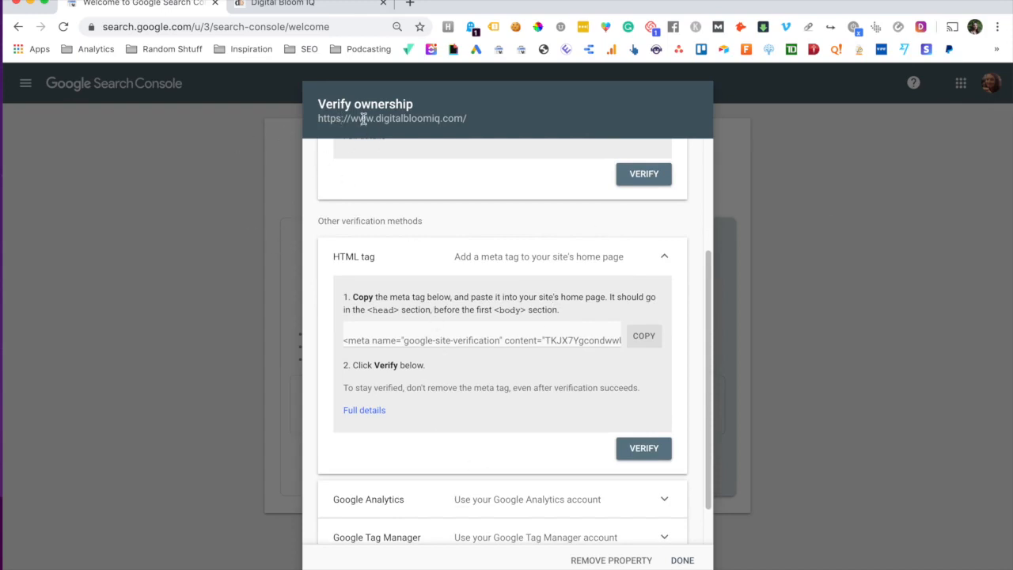
- Copy the verification meta tag into Squarespace's header Code Injection and save it
left_click(649, 340)
left_click(324, 8)
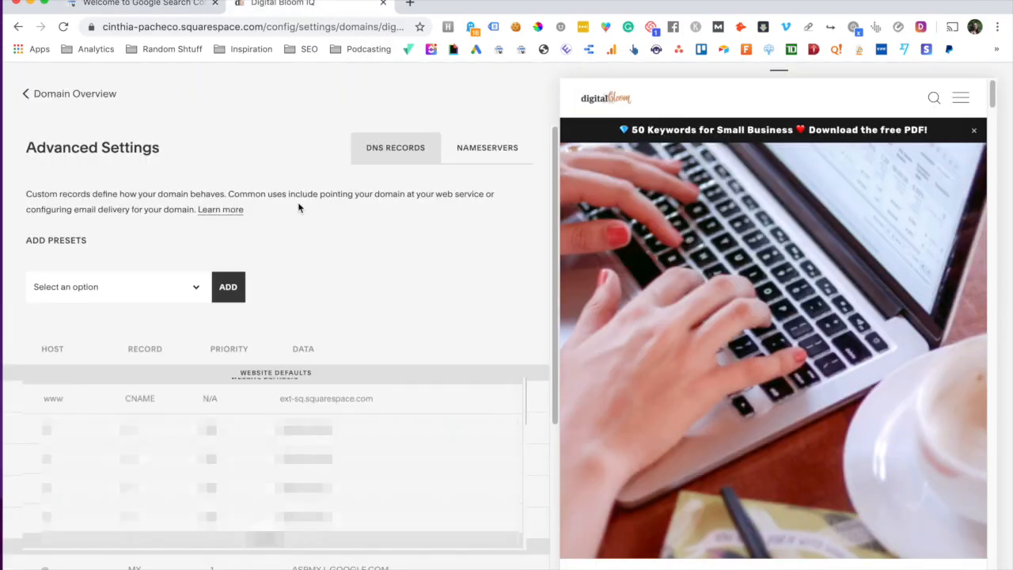
left_click(24, 91)
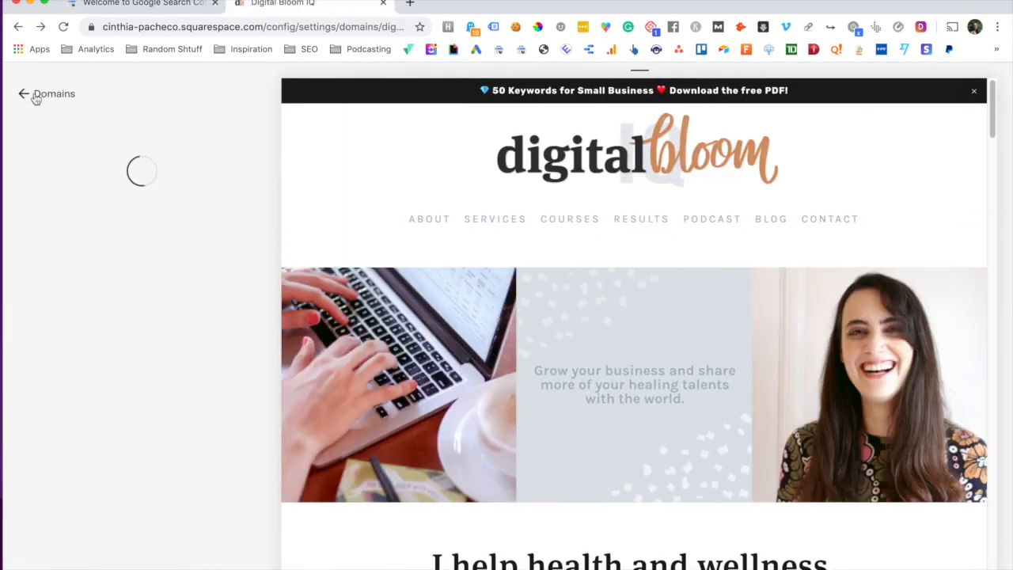
left_click(36, 96)
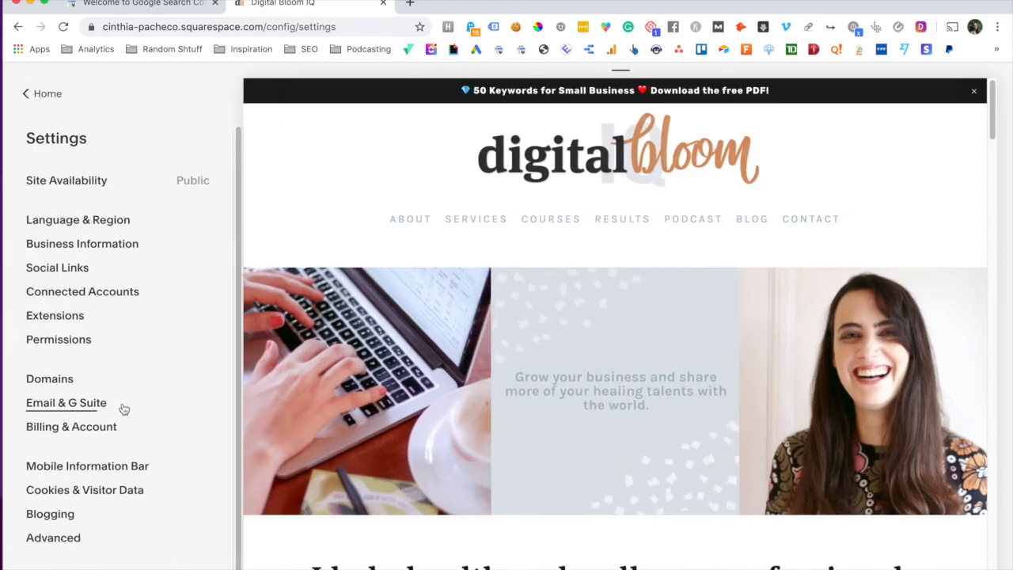
left_click(79, 538)
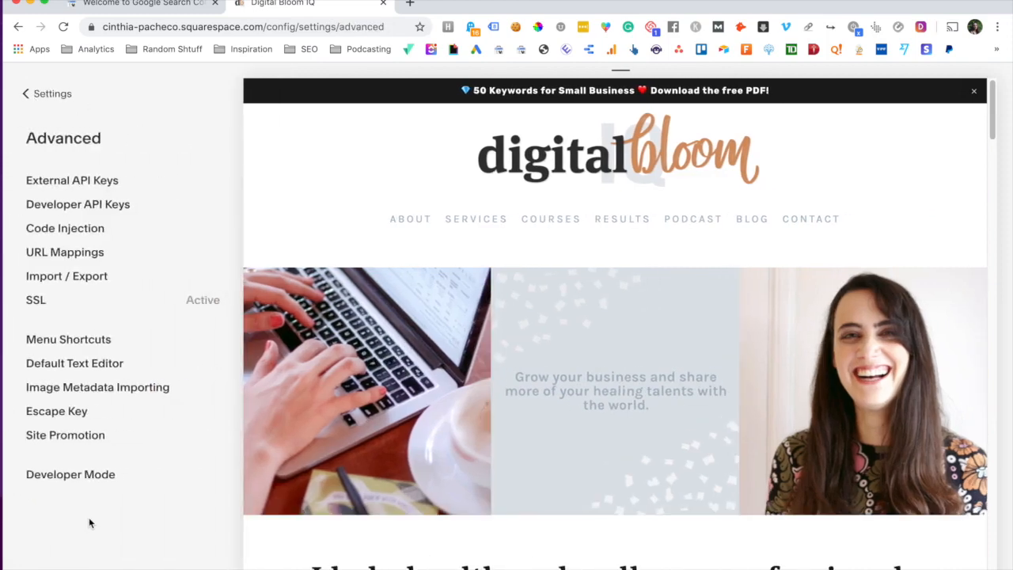
left_click(81, 229)
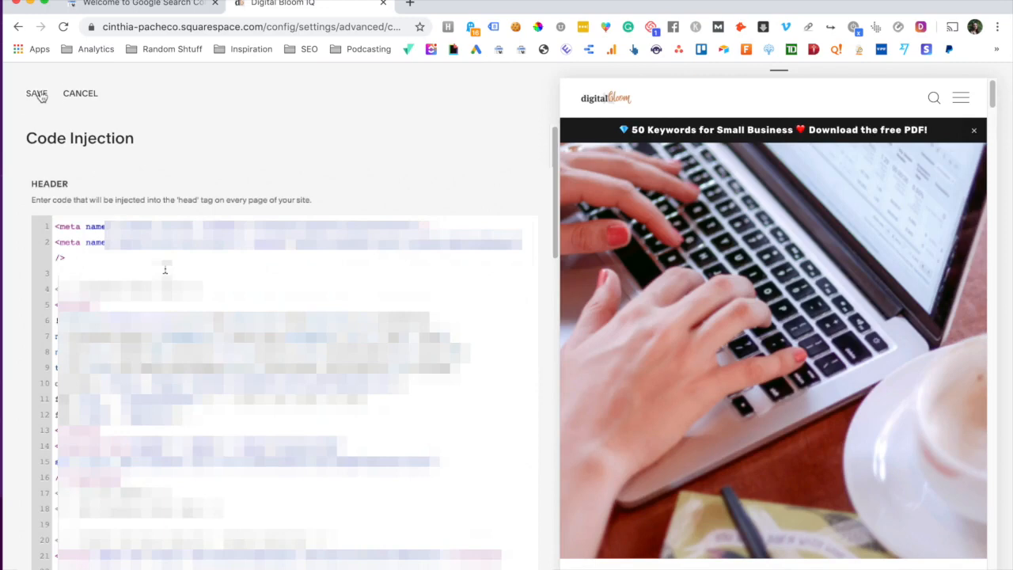
left_click(37, 94)
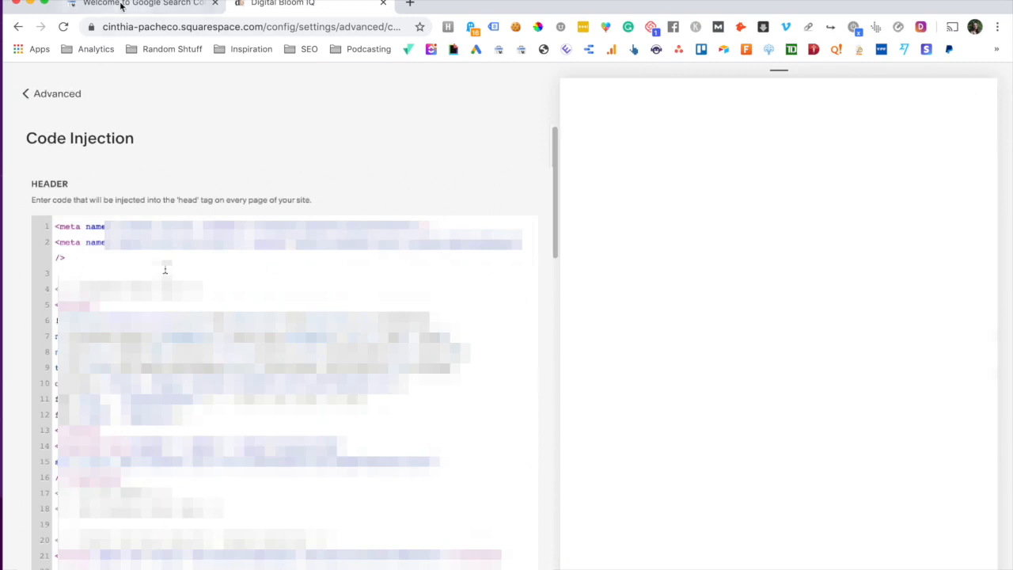
left_click(121, 5)
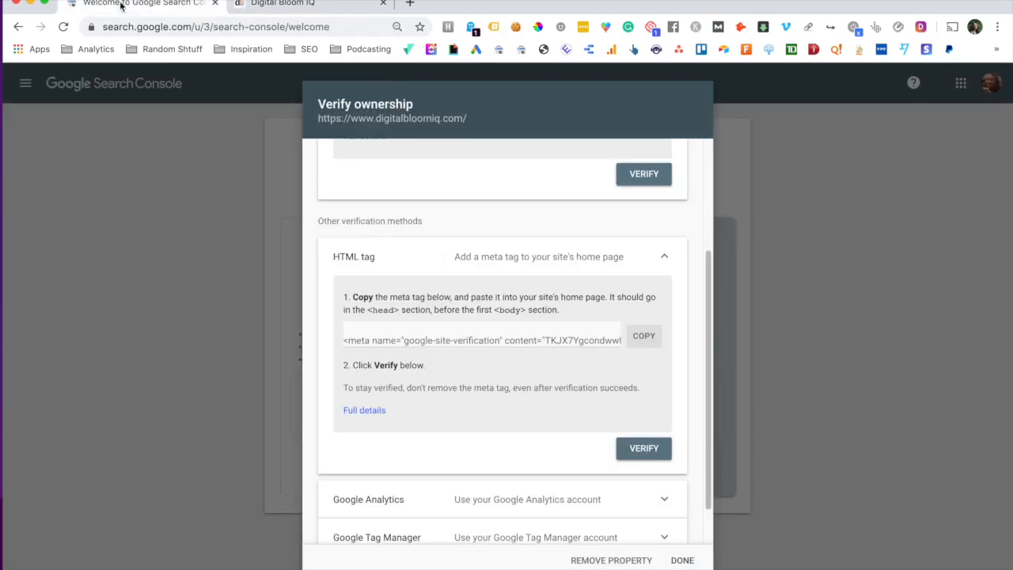
left_click(659, 452)
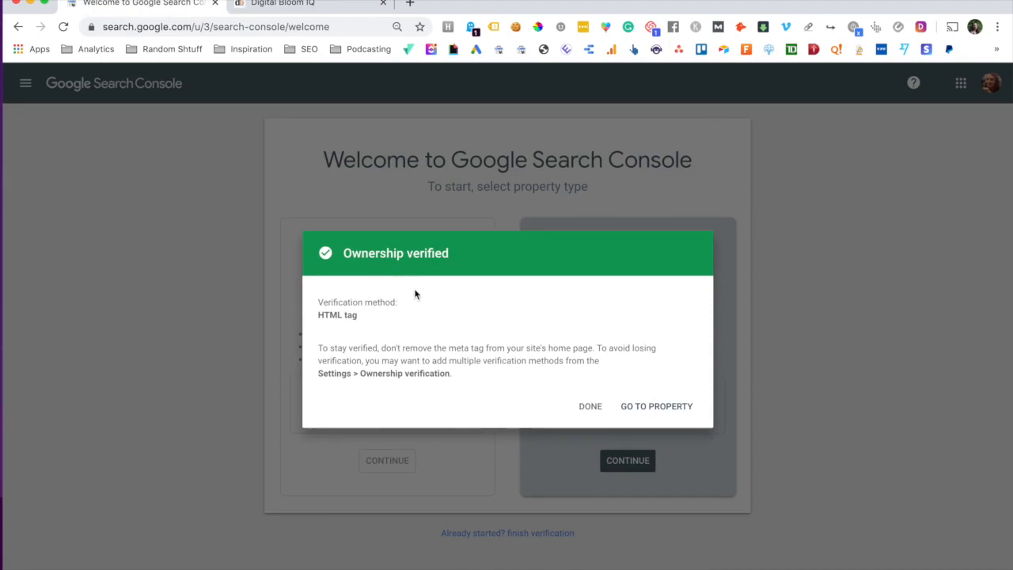
left_click(674, 413)
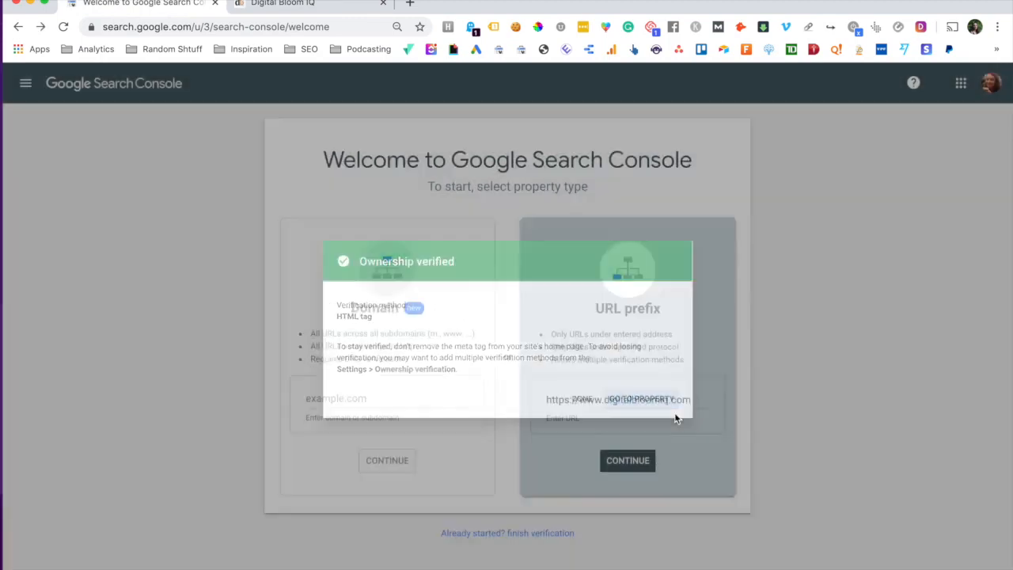